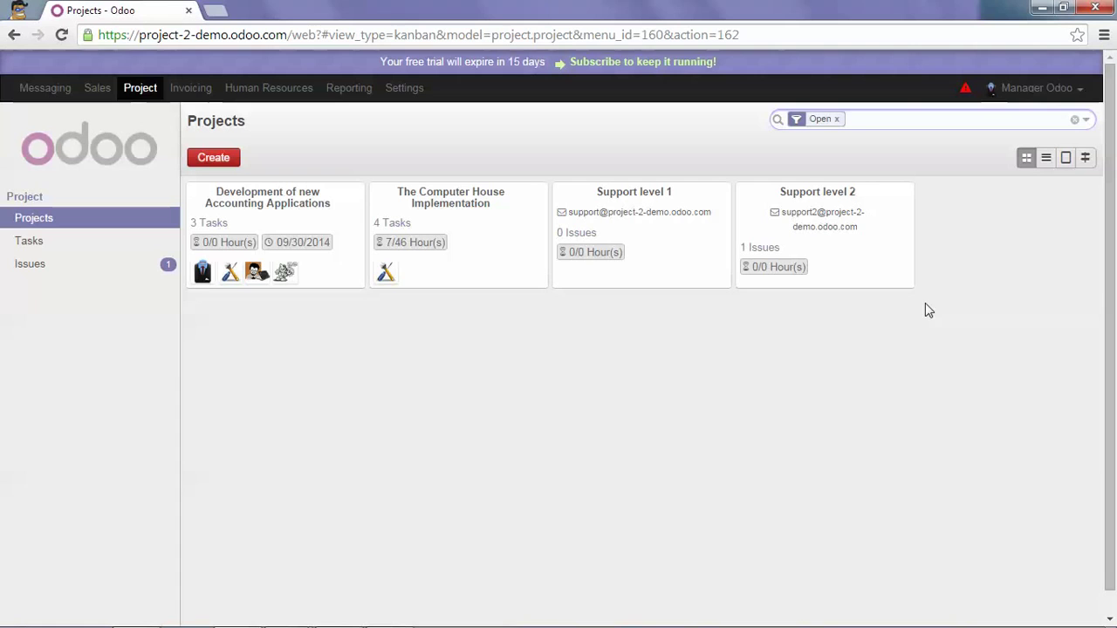
Step: Open the Tasks Analysis report under Reporting, showing 7 tasks split 3 and 4 by project
left_click(348, 91)
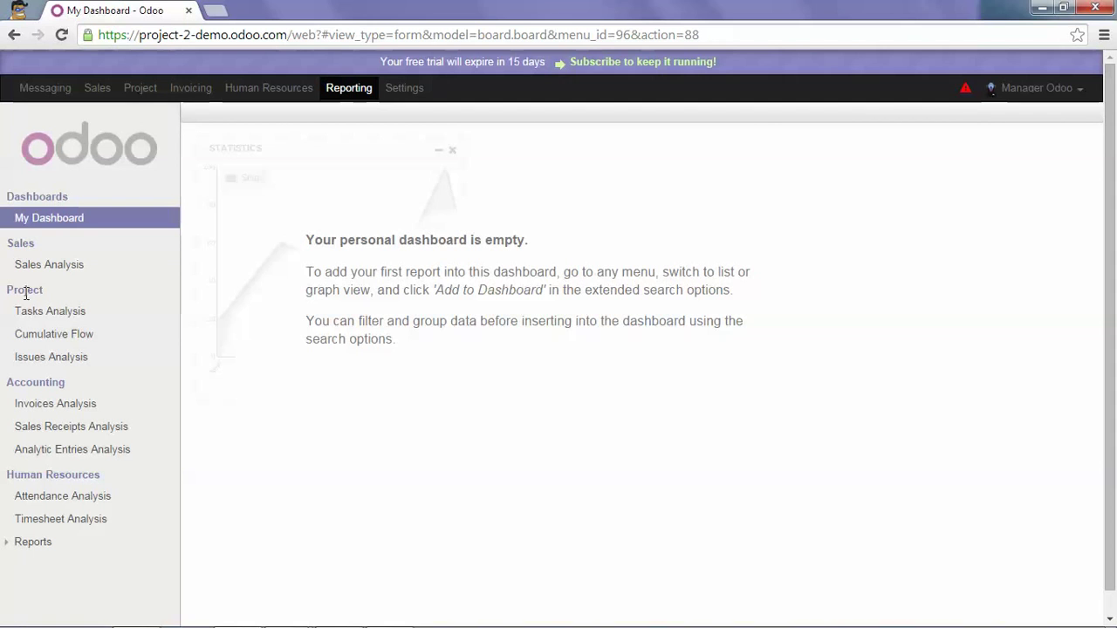
left_click(58, 315)
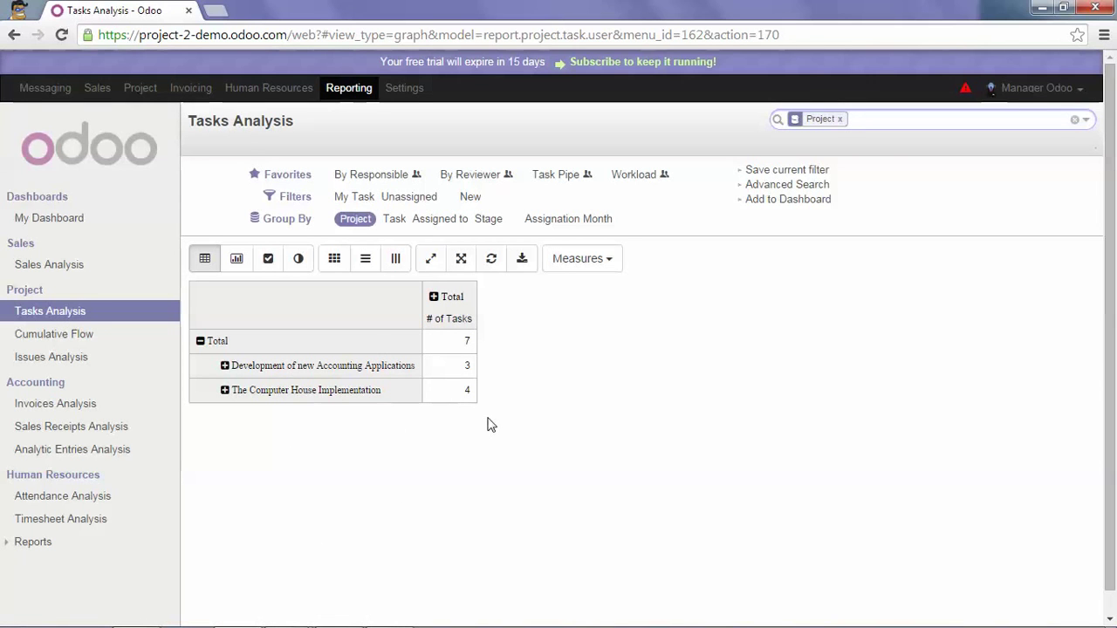
Step: Expand Development by Task, the bank statement module by Assigned to, then the assignee by Stage
left_click(225, 365)
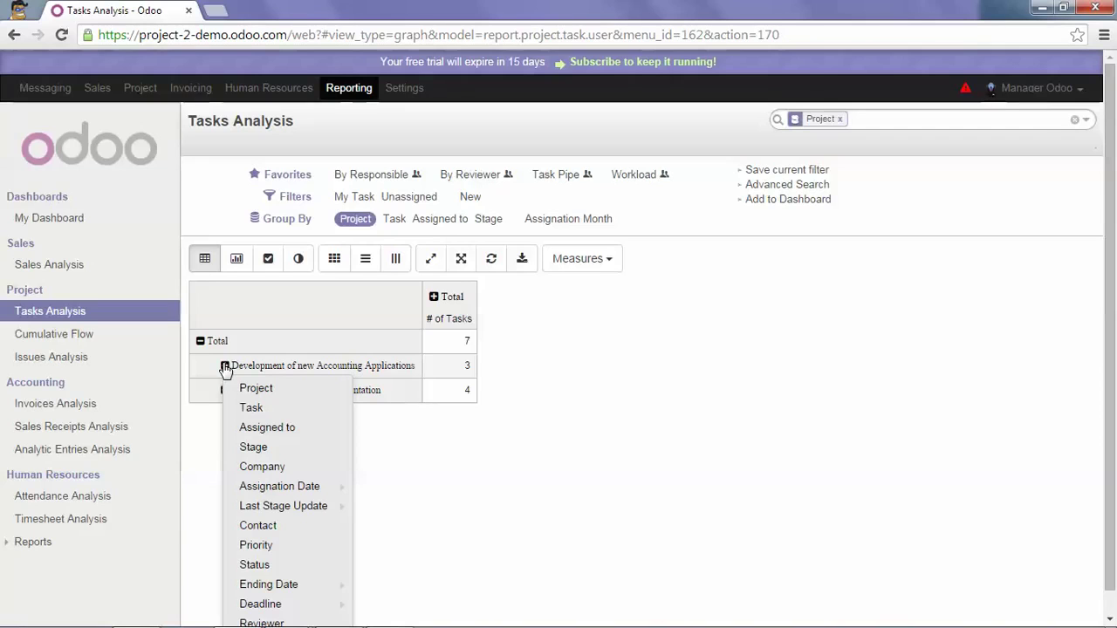
left_click(258, 408)
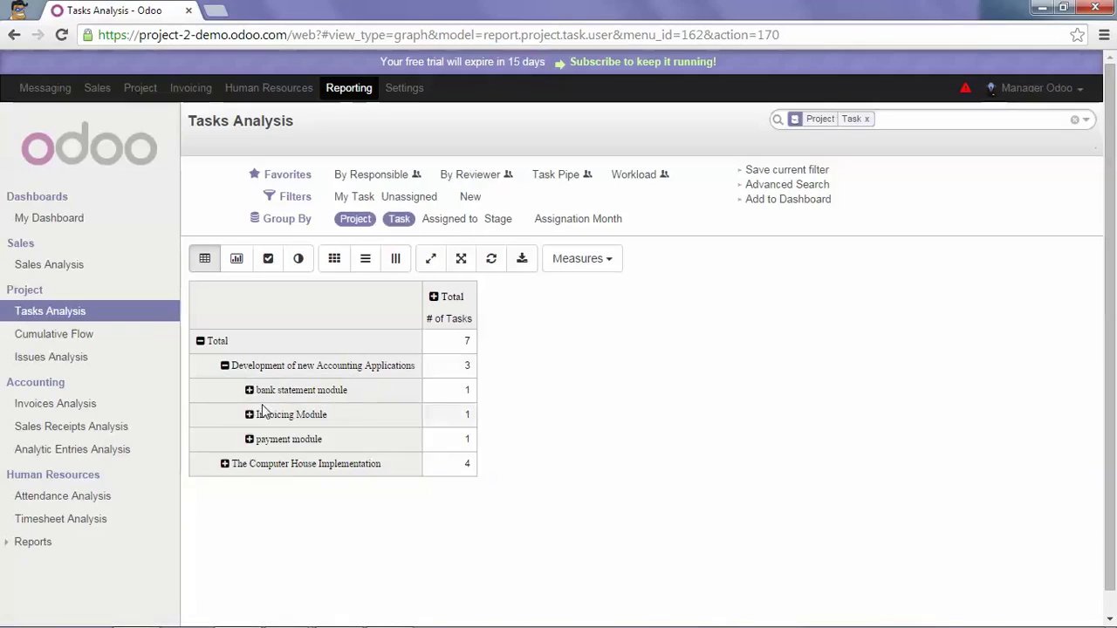
left_click(249, 390)
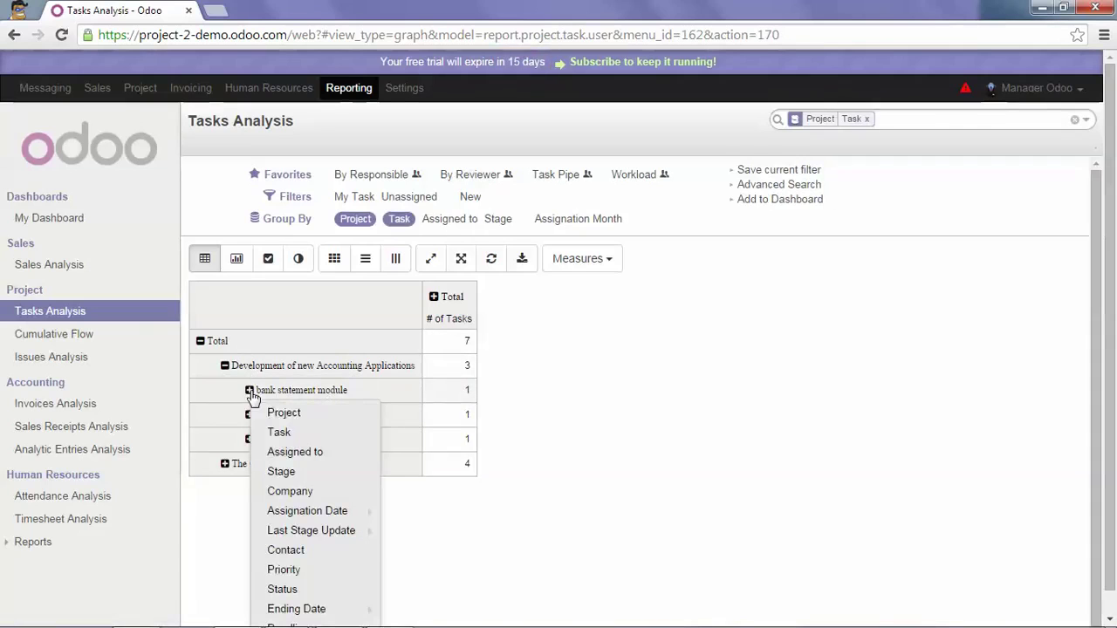
left_click(298, 454)
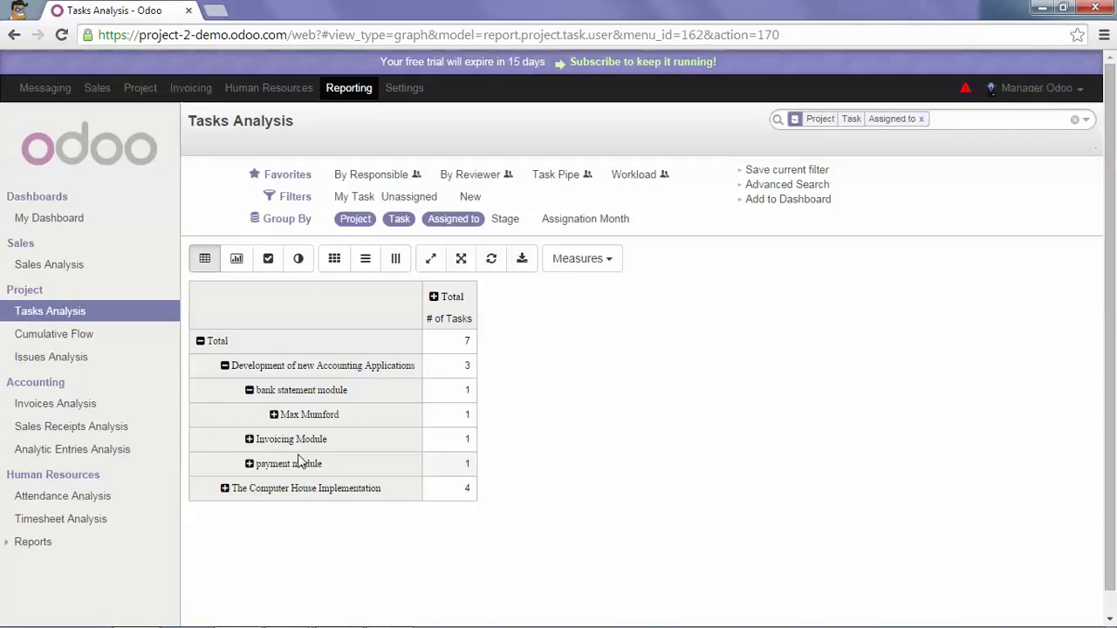
left_click(275, 416)
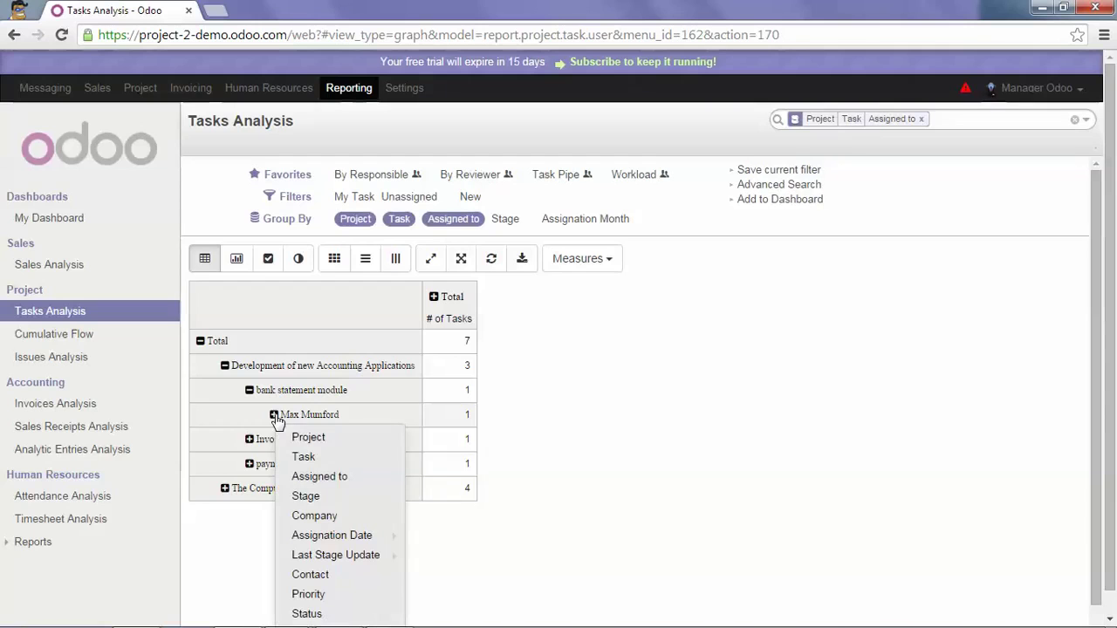
left_click(310, 496)
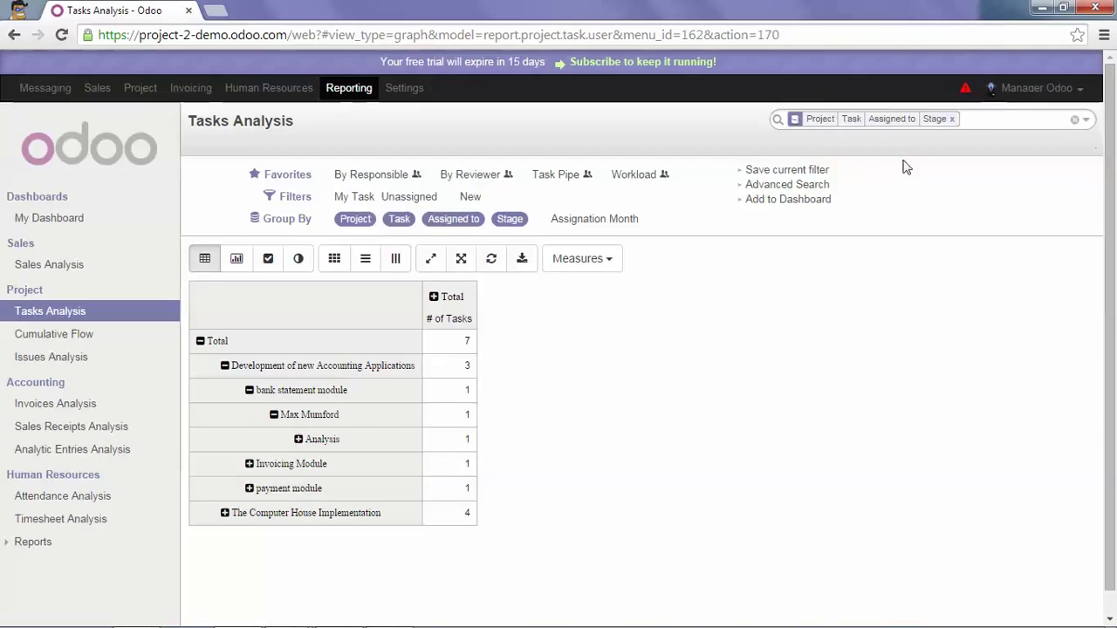
Step: Remove the grouping, then apply the By Responsible, Task Pipe and finally Workload favourites
left_click(953, 119)
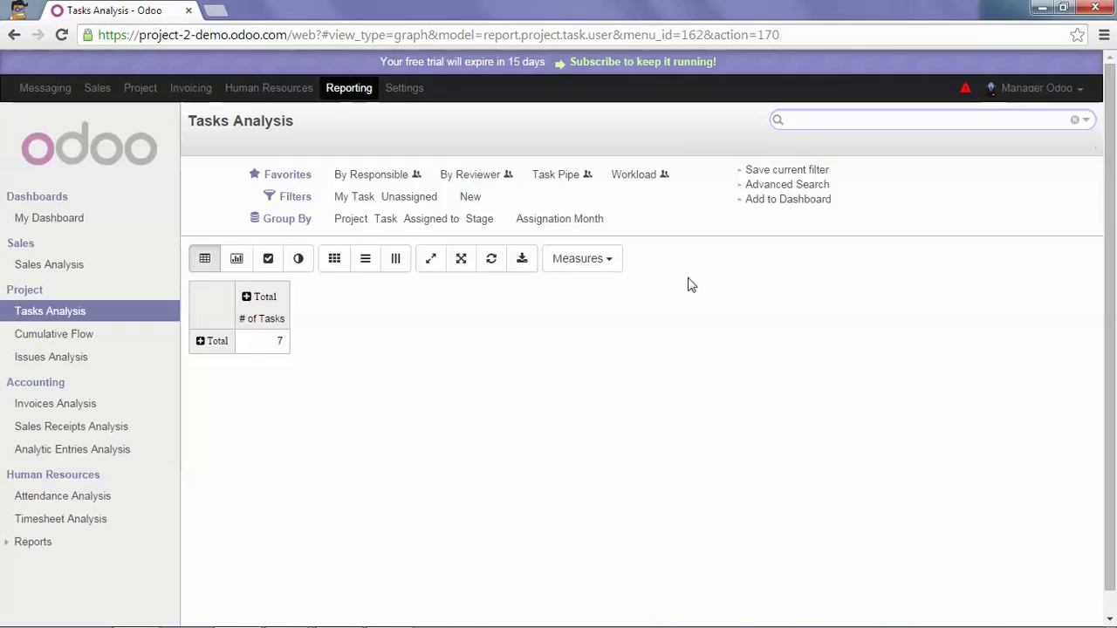
left_click(371, 176)
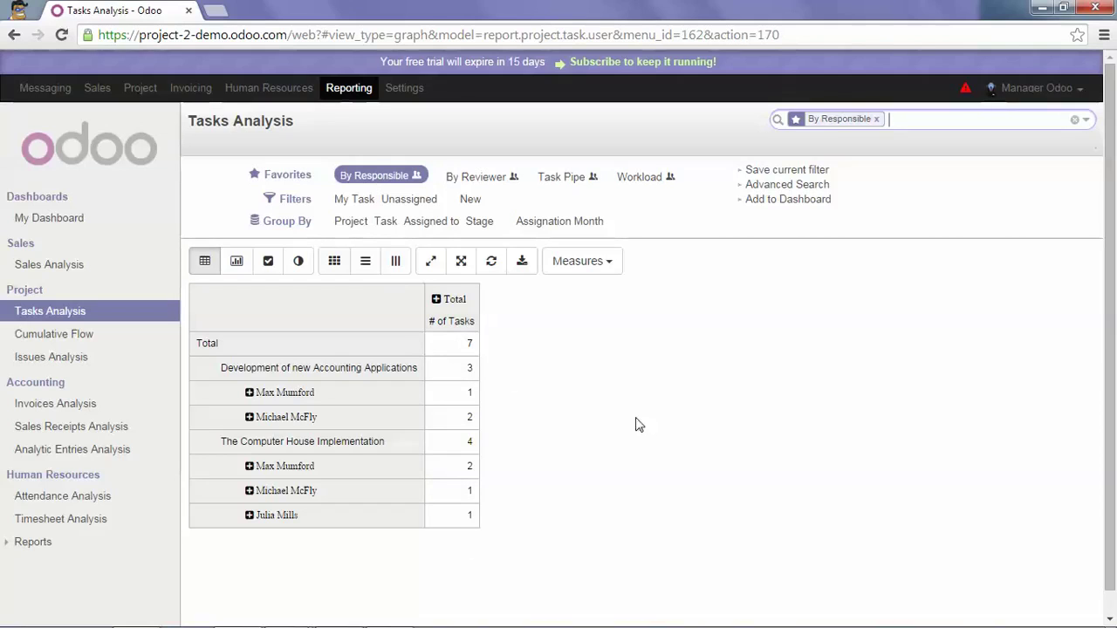
left_click(553, 177)
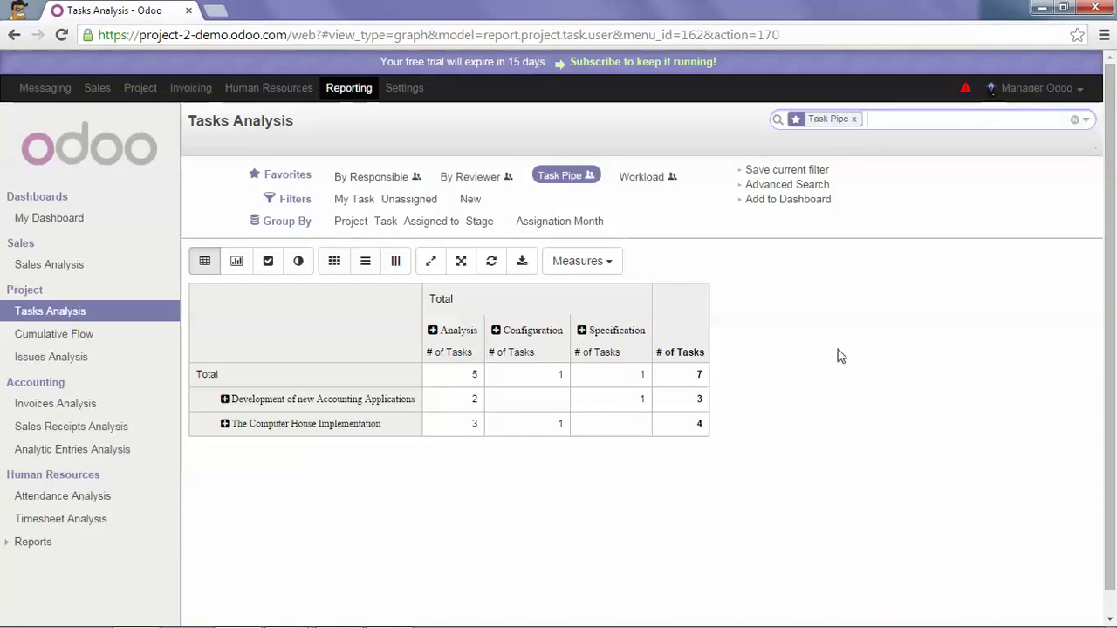
left_click(638, 179)
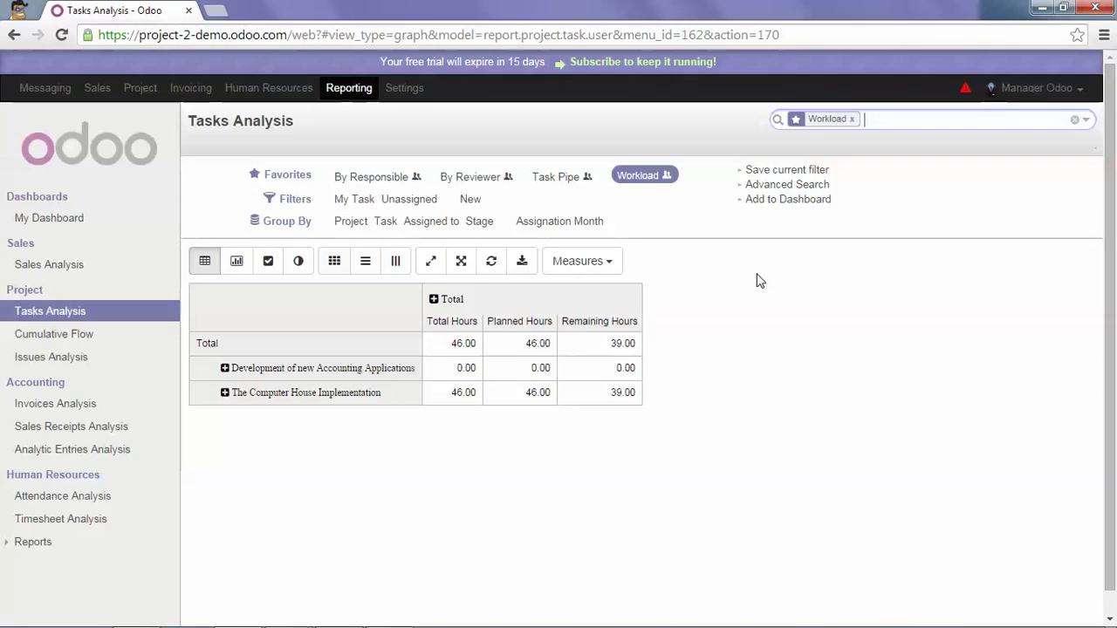
Step: Add Assigned to grouping, splitting The Computer House Implementation's 46.00 hours into 16.00, 20.00 and 10.00
left_click(433, 223)
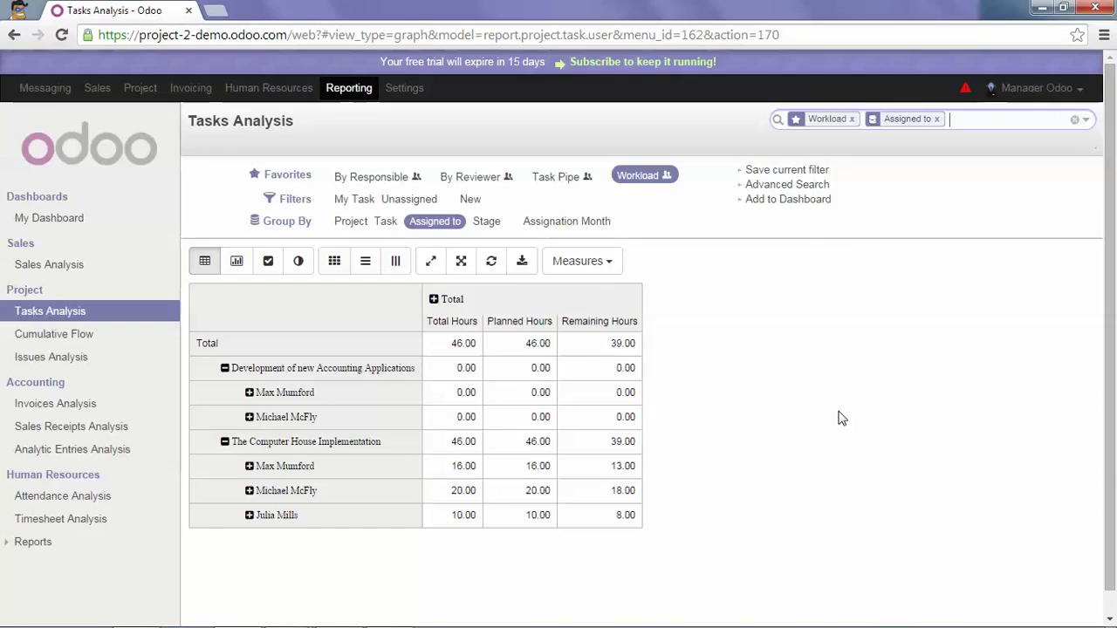
Step: Switch measures to # of Tasks and Overpassed Deadline, dropping Total, Planned and Remaining Hours
left_click(610, 271)
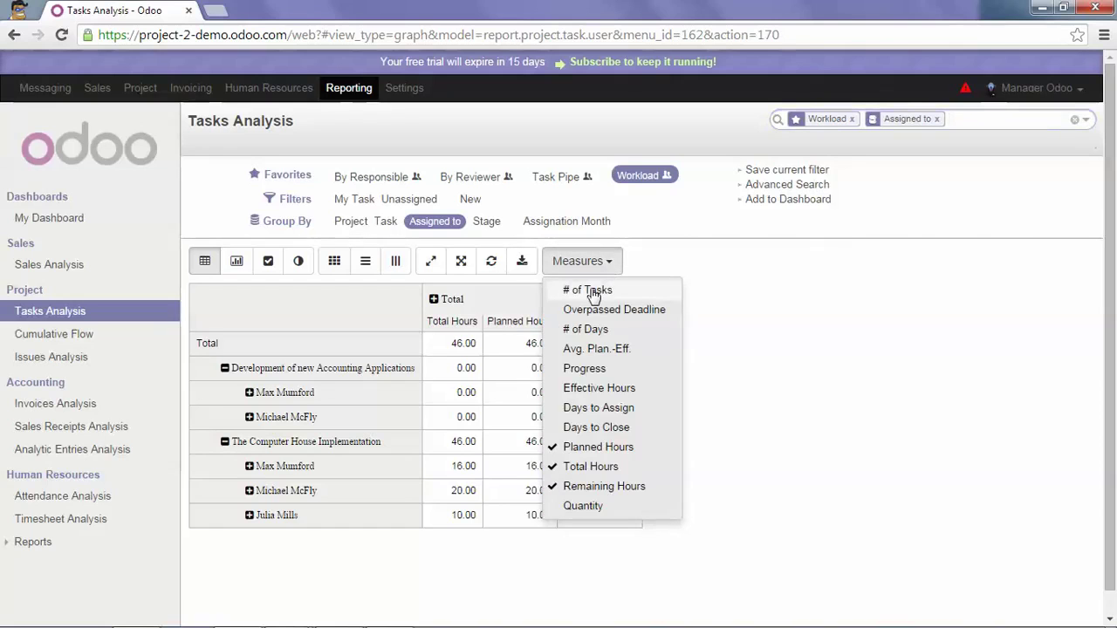
left_click(593, 295)
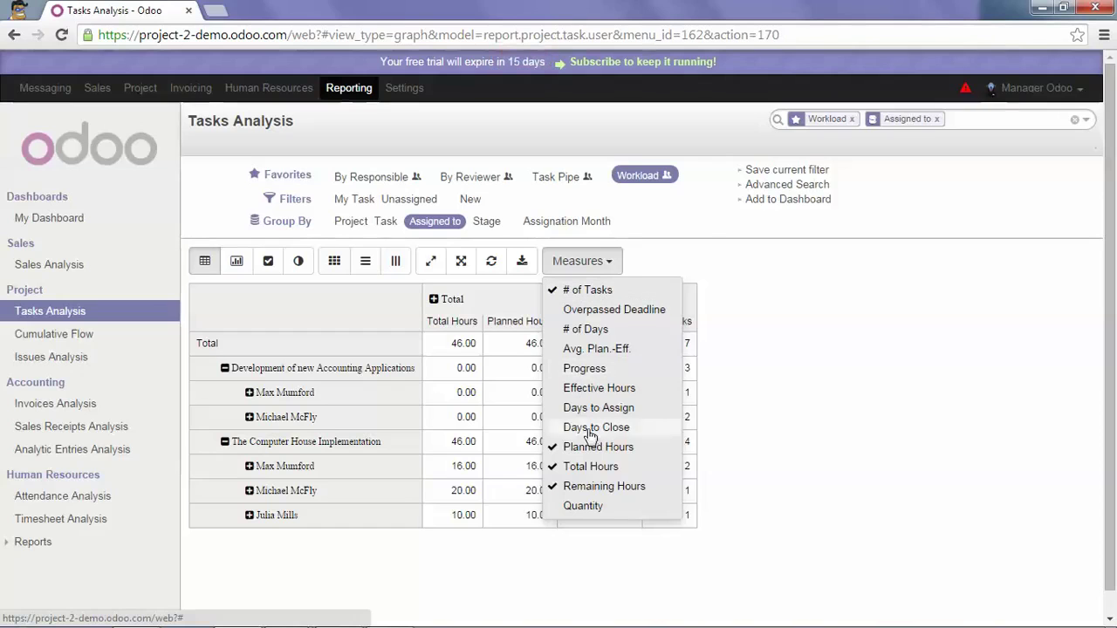
left_click(591, 466)
left_click(591, 450)
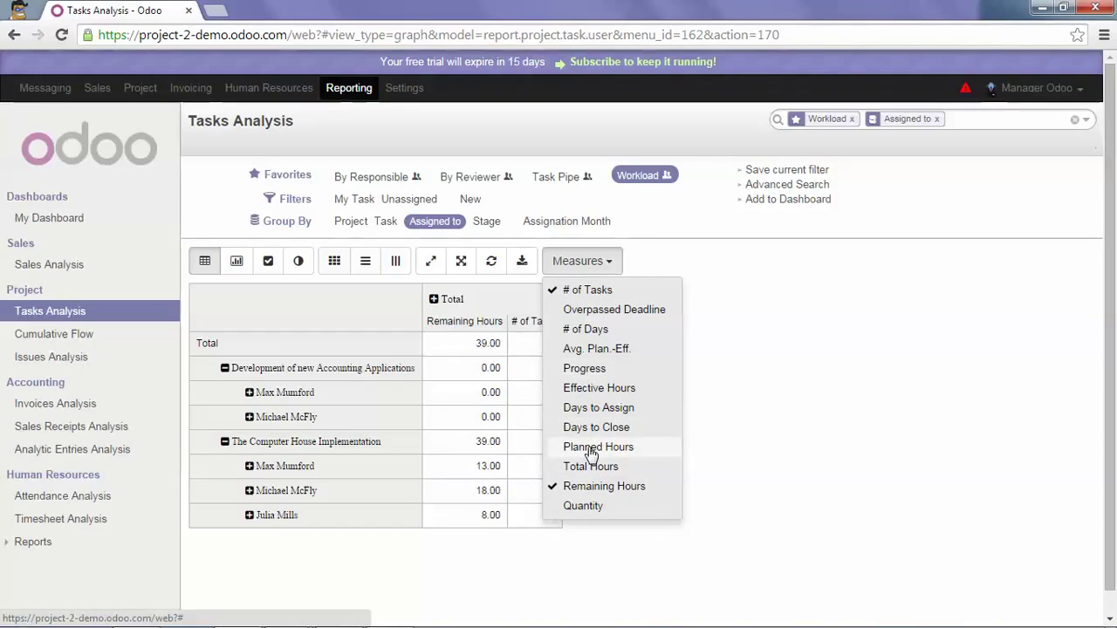
left_click(733, 371)
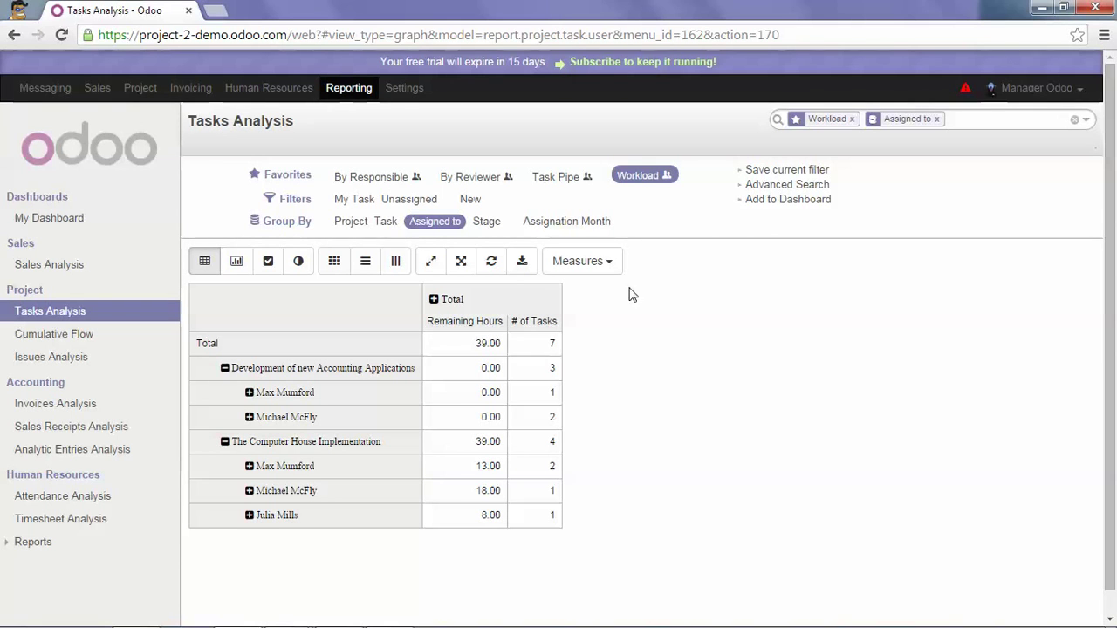
left_click(579, 262)
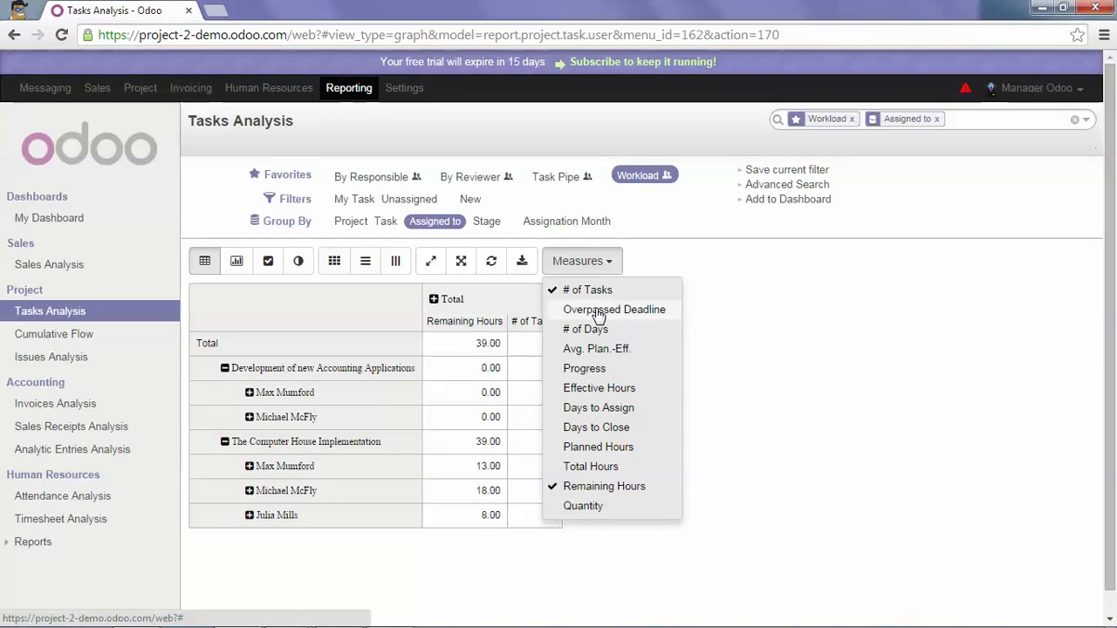
left_click(598, 313)
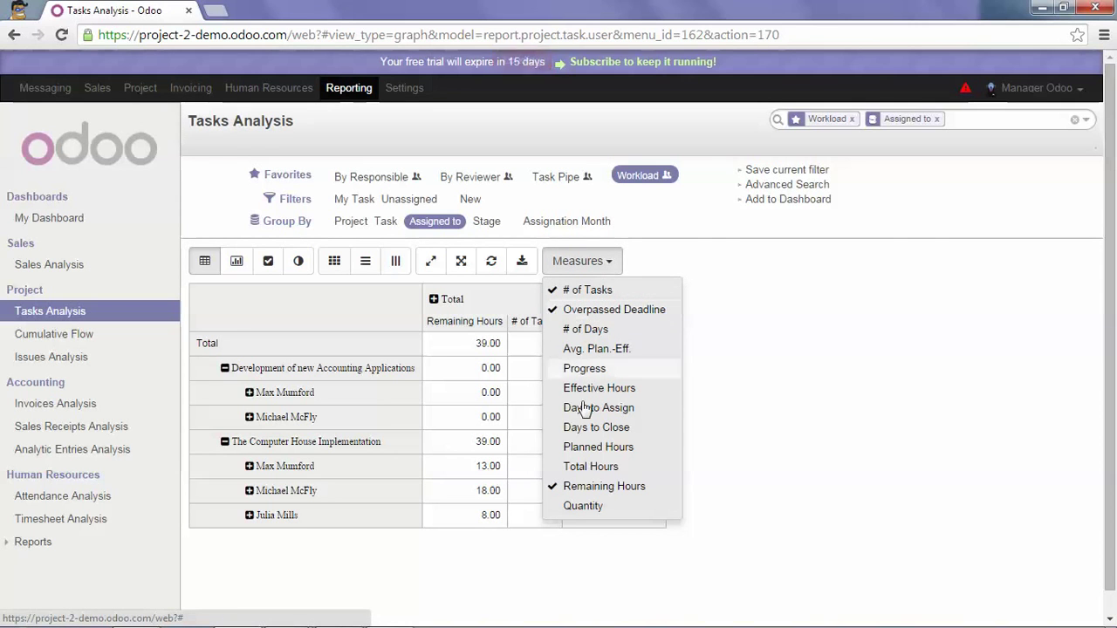
left_click(585, 491)
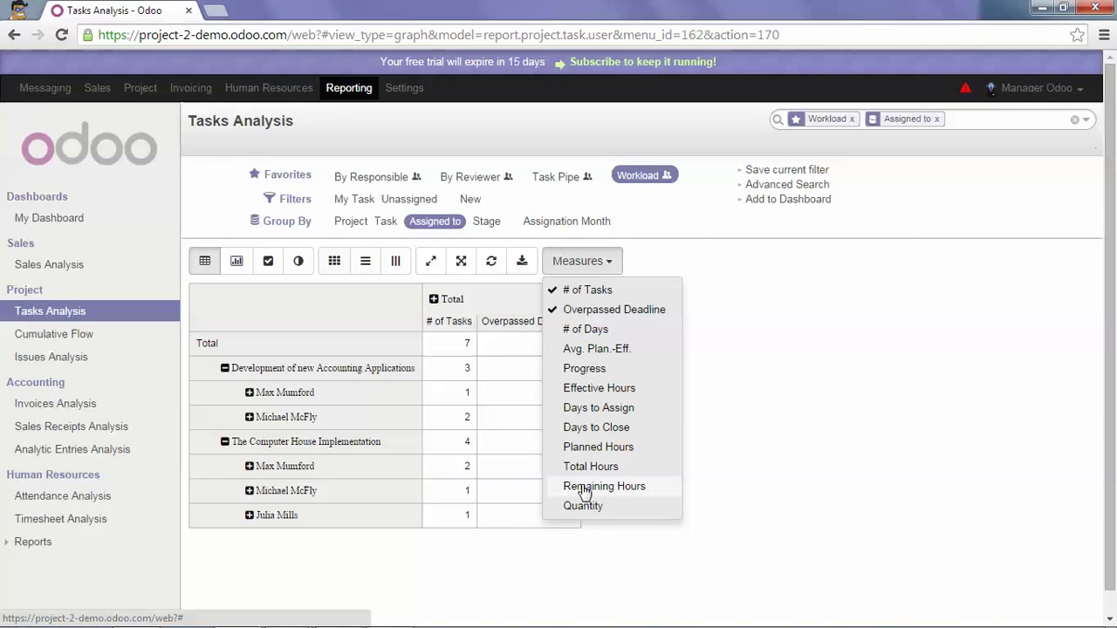
Step: Group by Task only, removing the Assigned to grouping and the Workload favourite
left_click(385, 221)
left_click(414, 200)
left_click(427, 200)
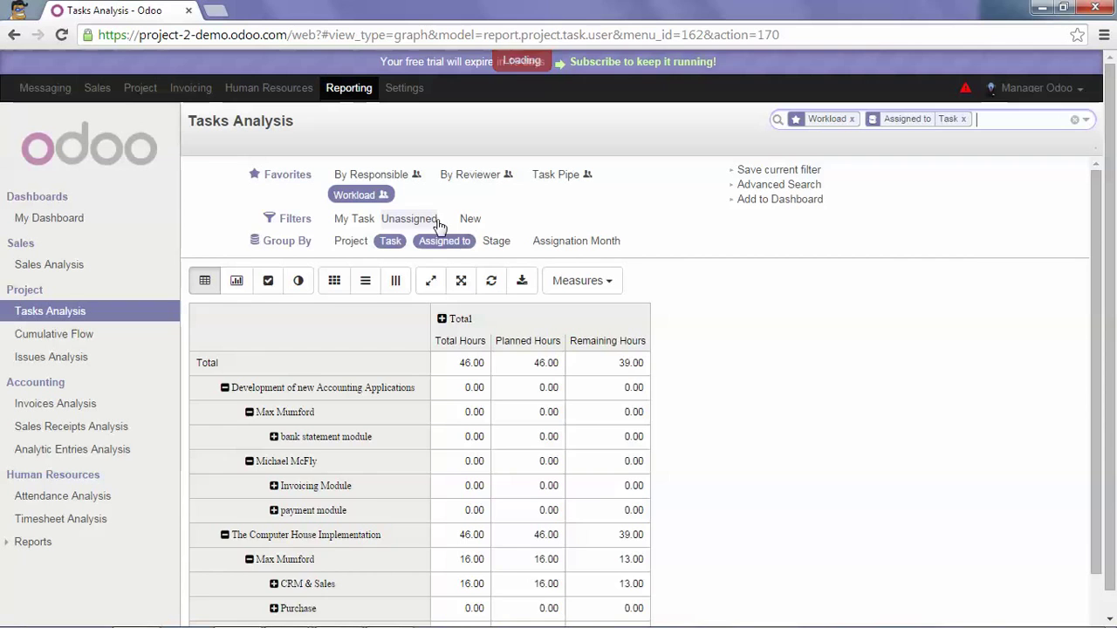
left_click(443, 221)
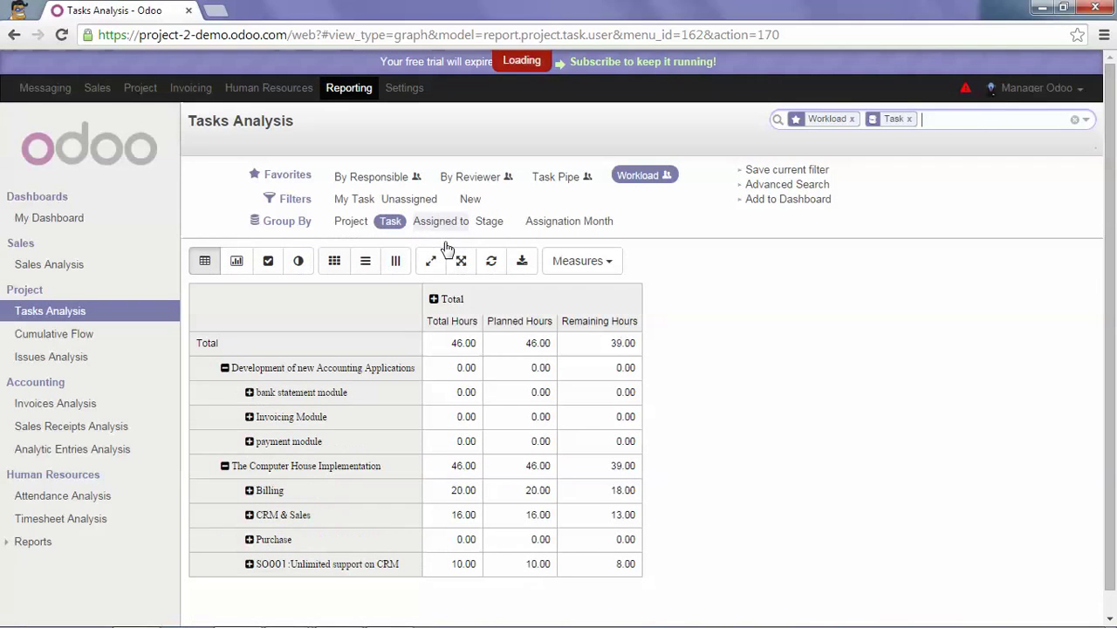
left_click(654, 175)
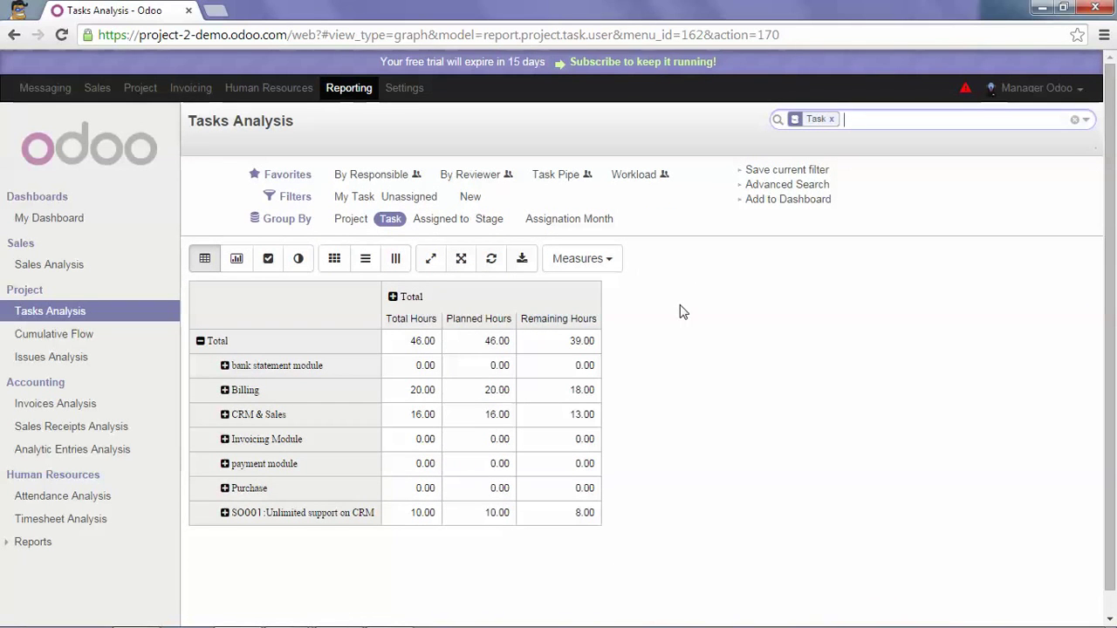
Step: Turn on the Heat Map and uncheck the Planned, Total and Remaining Hours measures
left_click(336, 265)
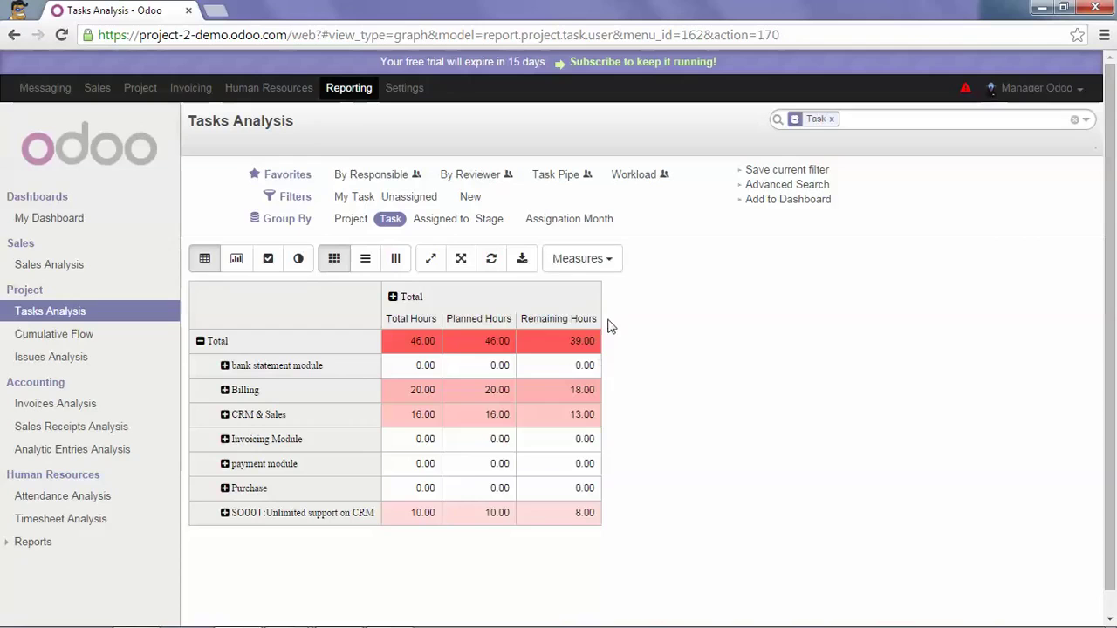
left_click(611, 260)
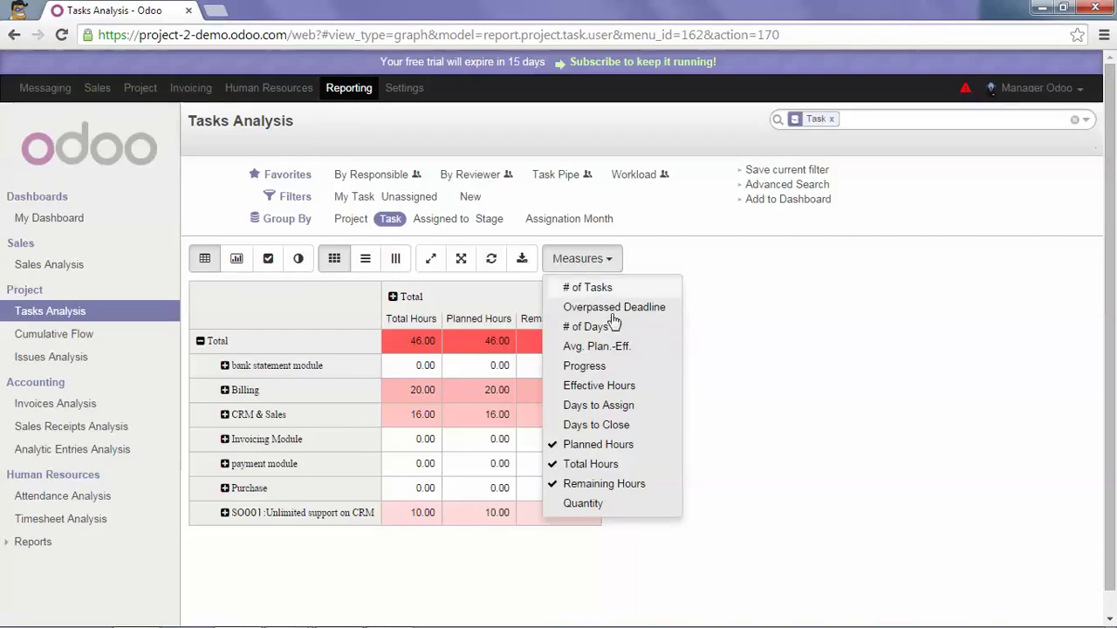
left_click(577, 444)
left_click(581, 464)
left_click(586, 484)
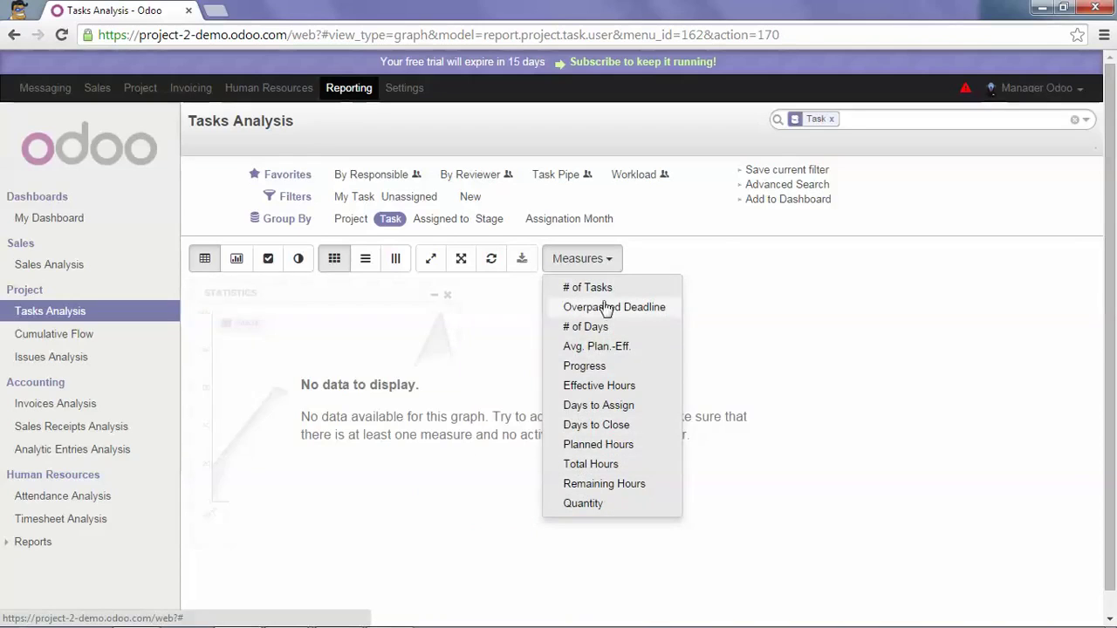
Step: Measure Progress grouped by Assigned to instead of Task, giving 6.96 overall
left_click(591, 368)
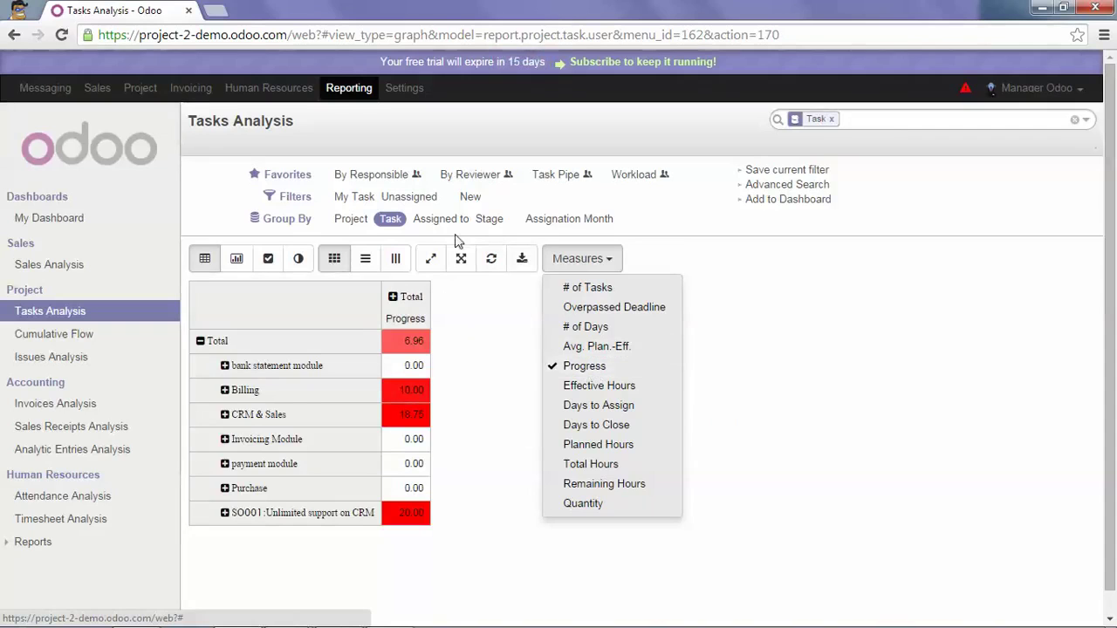
left_click(431, 223)
left_click(392, 219)
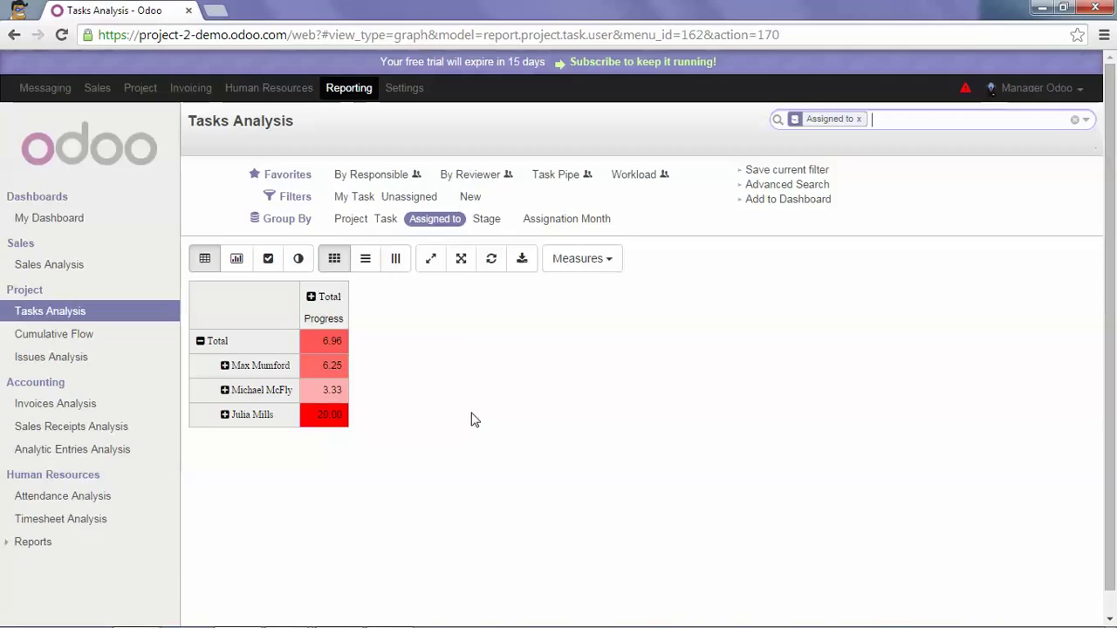
Step: Group by Stage instead of Assigned to and replace Progress with the Overpassed Deadline measure
left_click(486, 220)
left_click(434, 219)
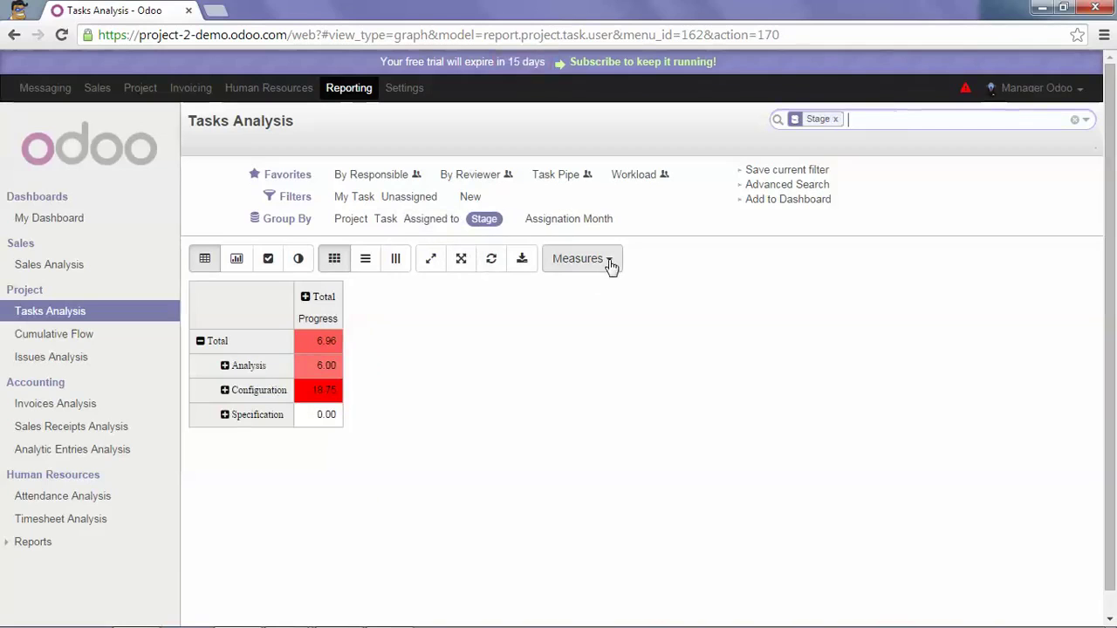
left_click(611, 264)
left_click(609, 309)
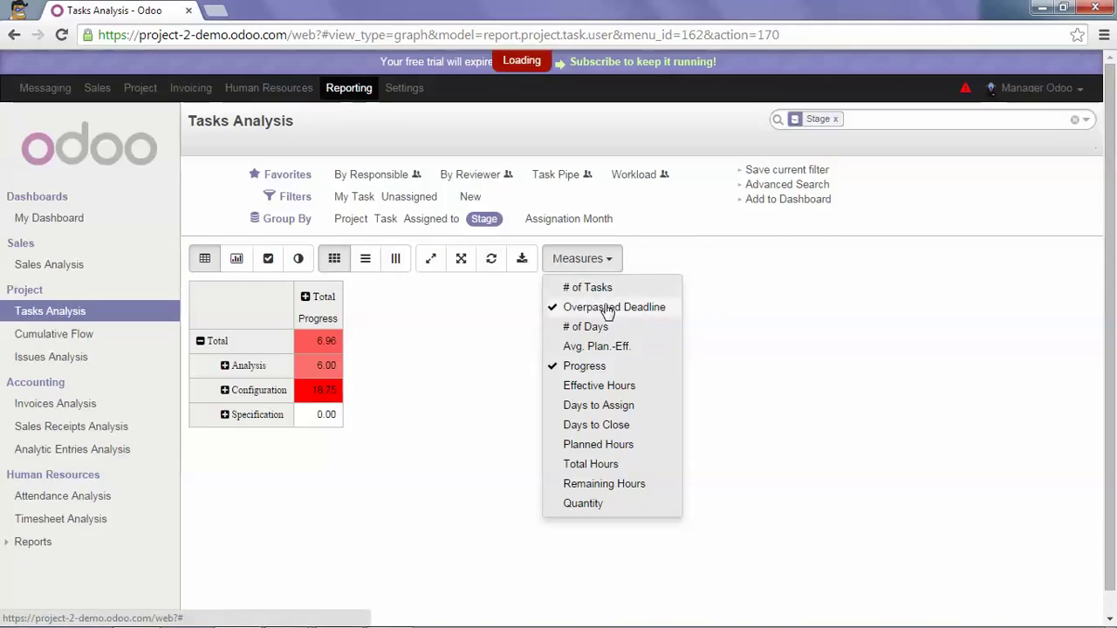
left_click(585, 367)
left_click(757, 307)
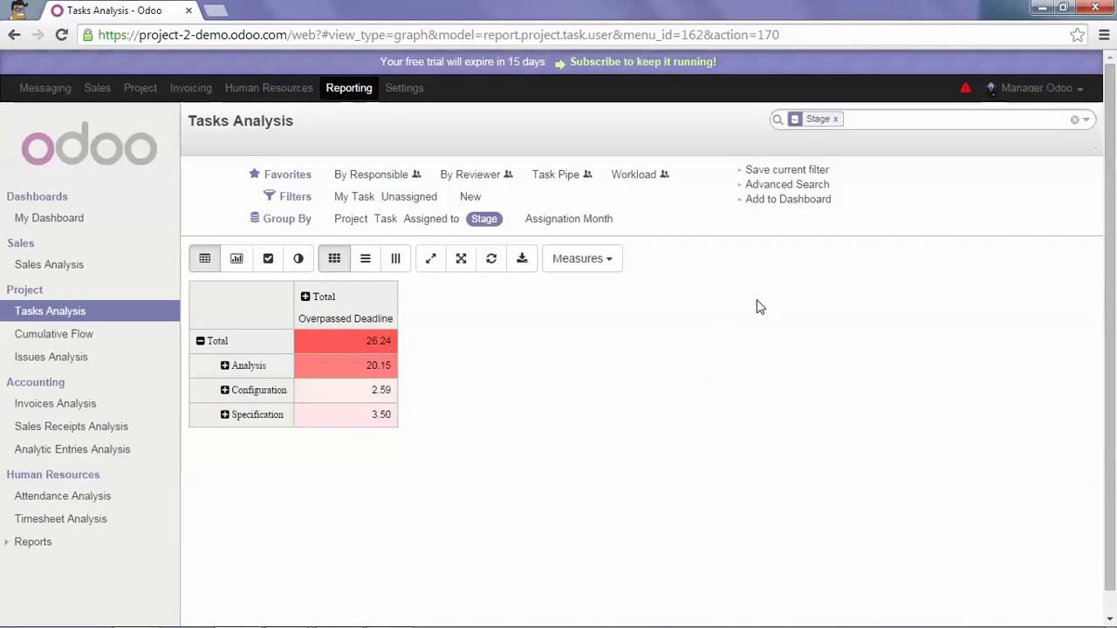